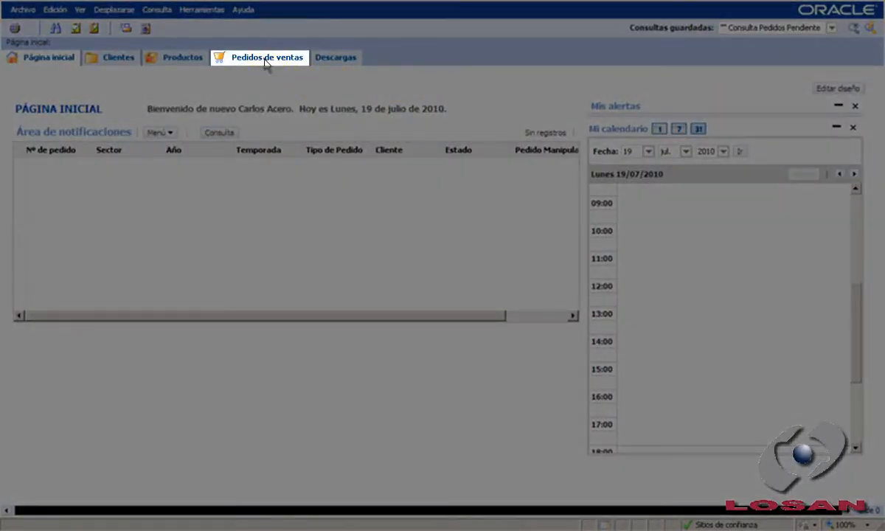
Step: Create a new order in the sales orders area and set its sector to Niño
left_click(264, 59)
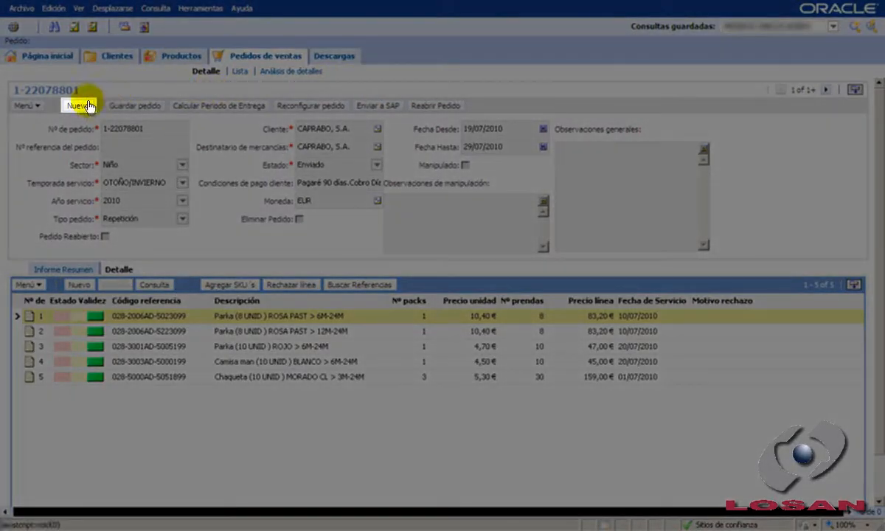
left_click(79, 108)
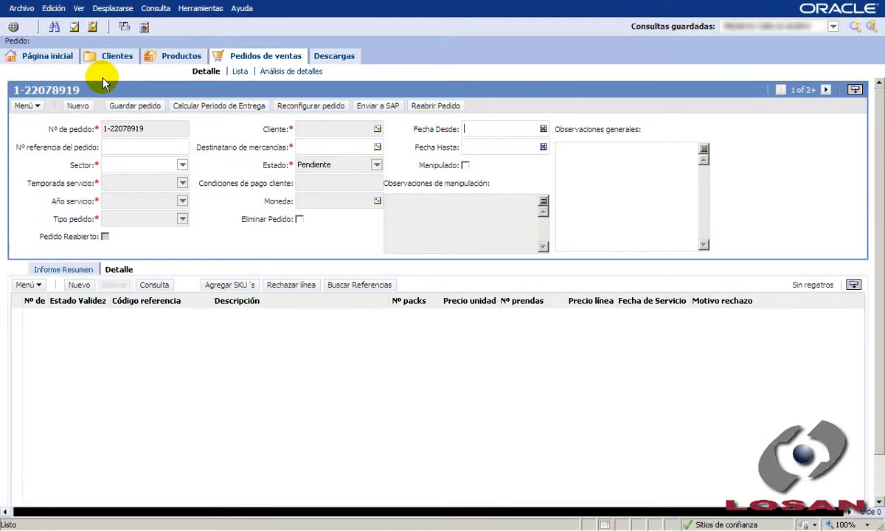
left_click(182, 164)
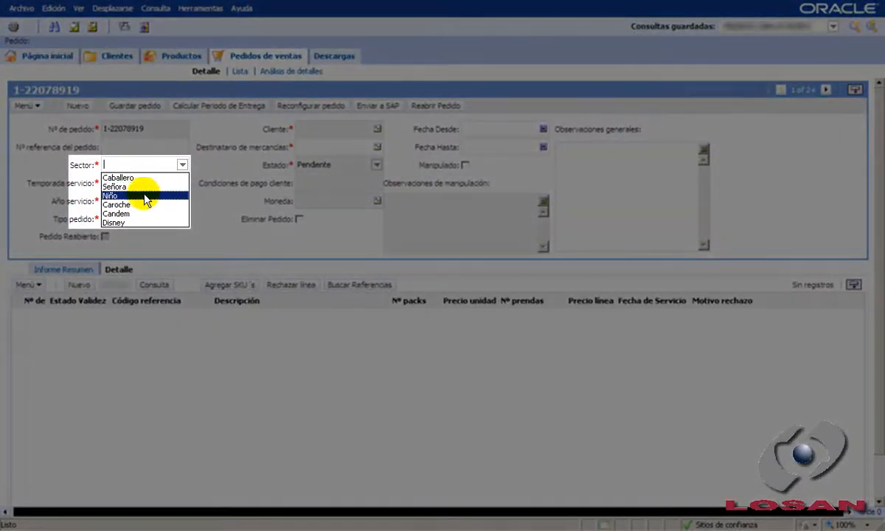
left_click(146, 194)
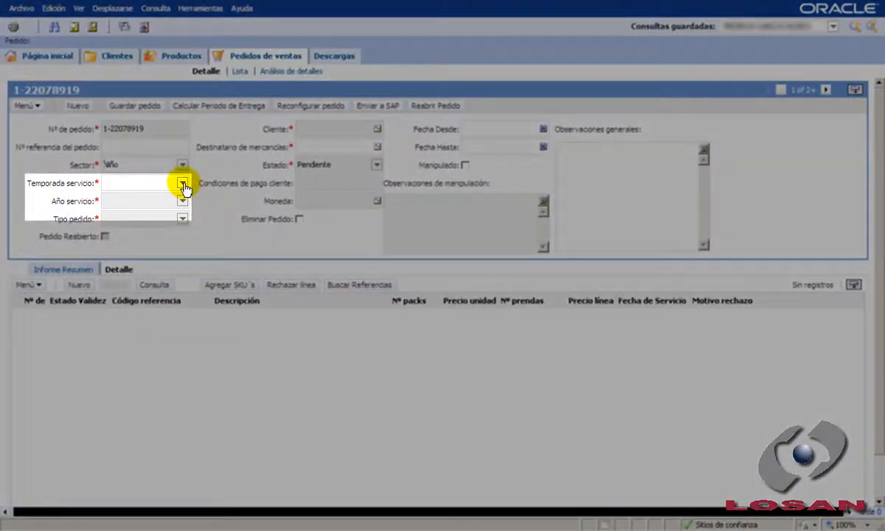
Step: Set the order's service season to OTOÑO/INVIERNO, the service year to 2010 and the order type to Repetición
left_click(183, 183)
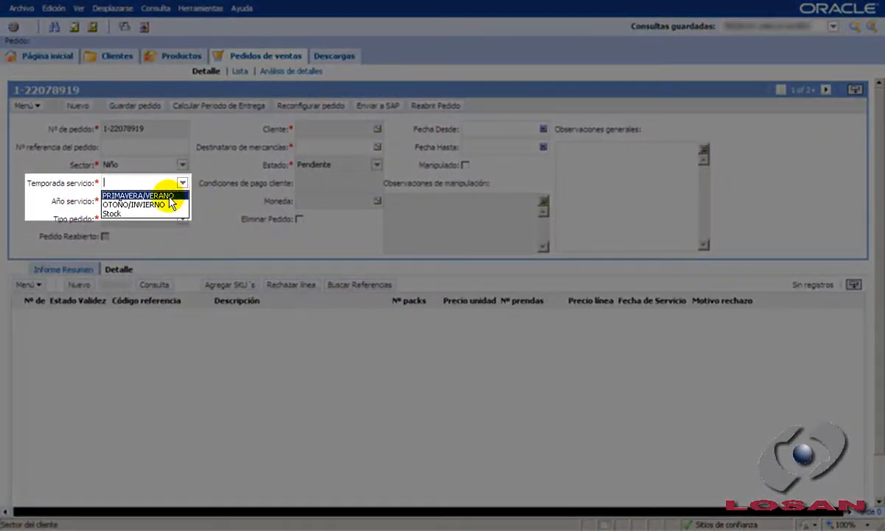
left_click(171, 205)
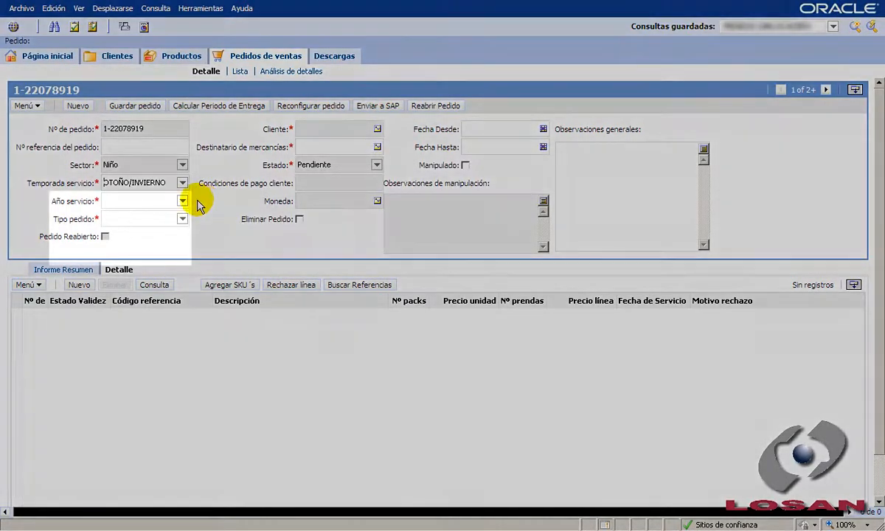
left_click(183, 200)
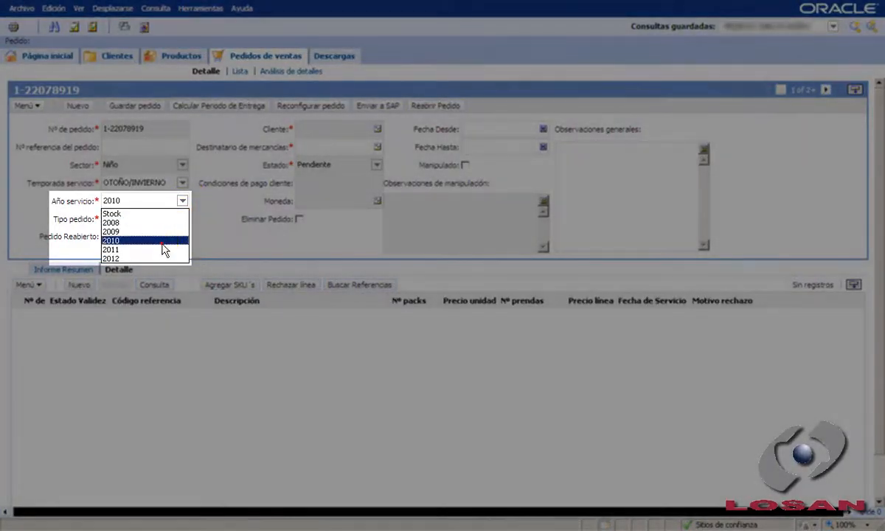
left_click(163, 242)
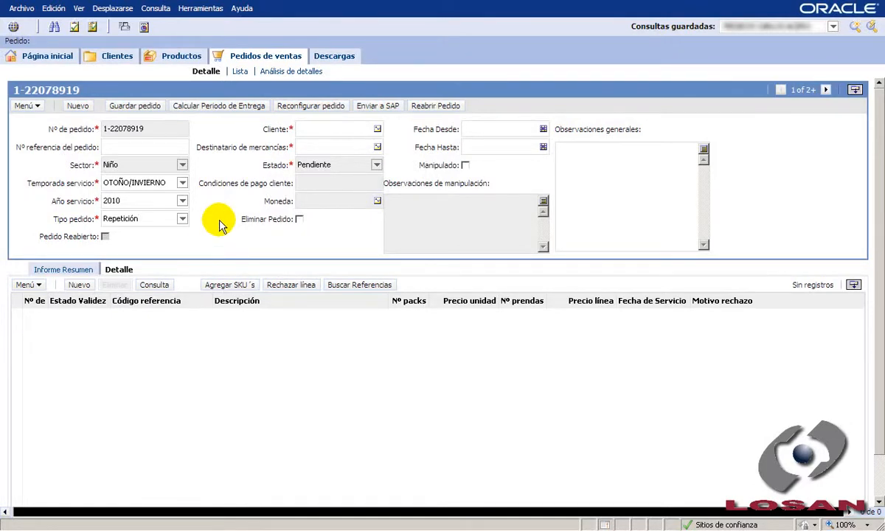
Step: Assign AUCONI, S.A. as the order's customer and choose its Cascante site as the goods recipient
left_click(378, 129)
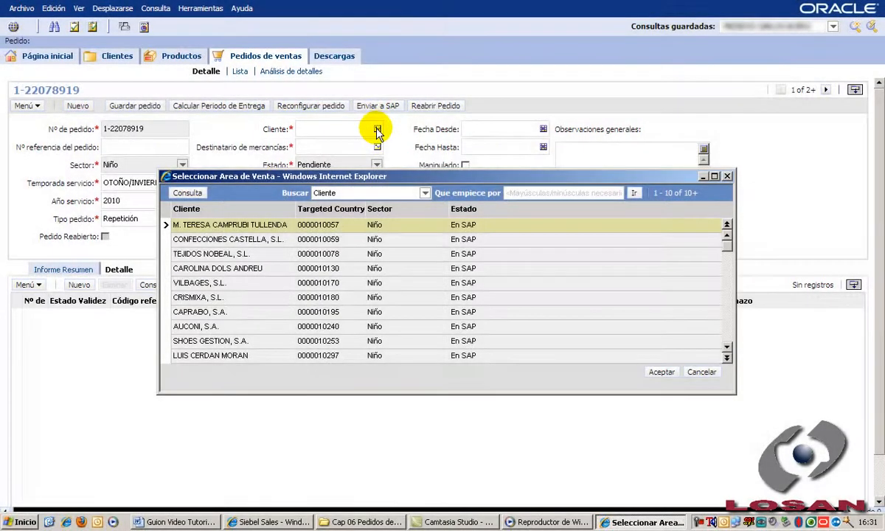
double_click(269, 326)
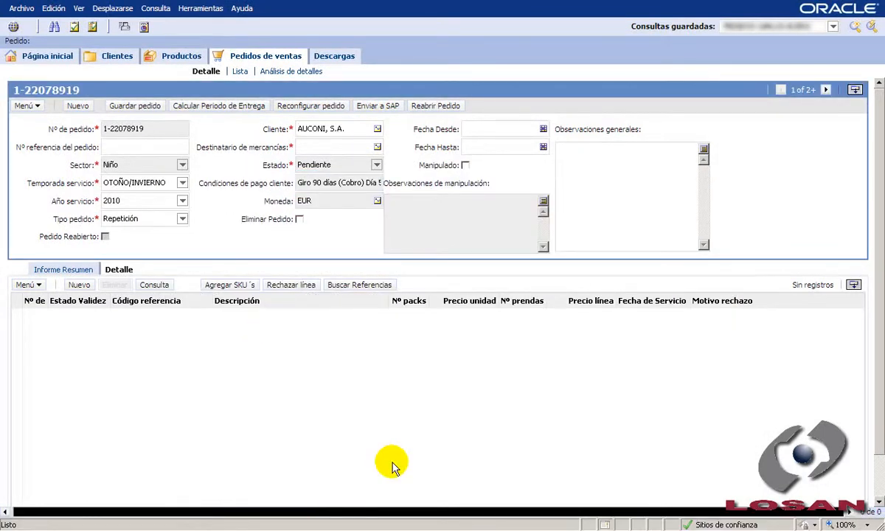
left_click(377, 146)
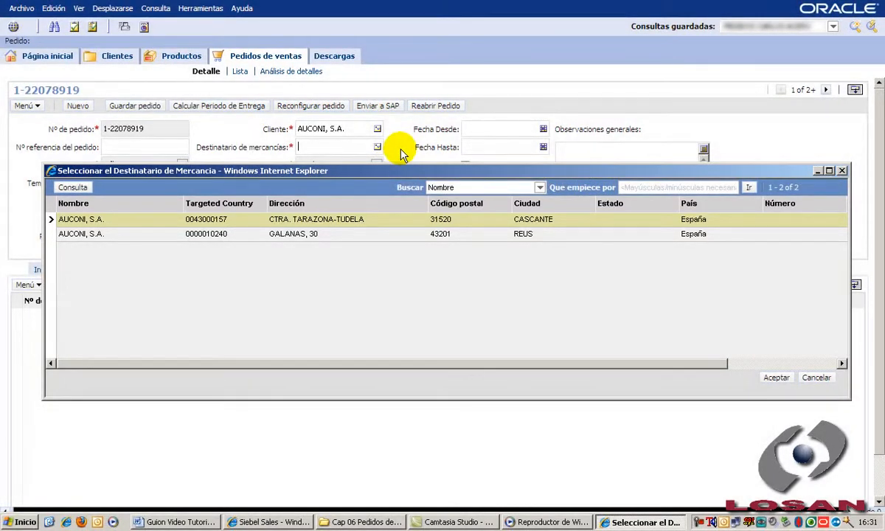
left_click(398, 220)
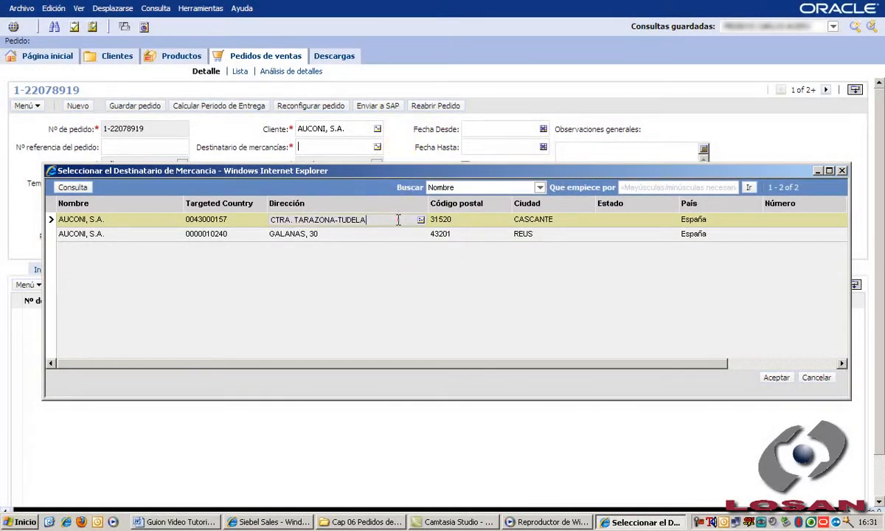
double_click(397, 220)
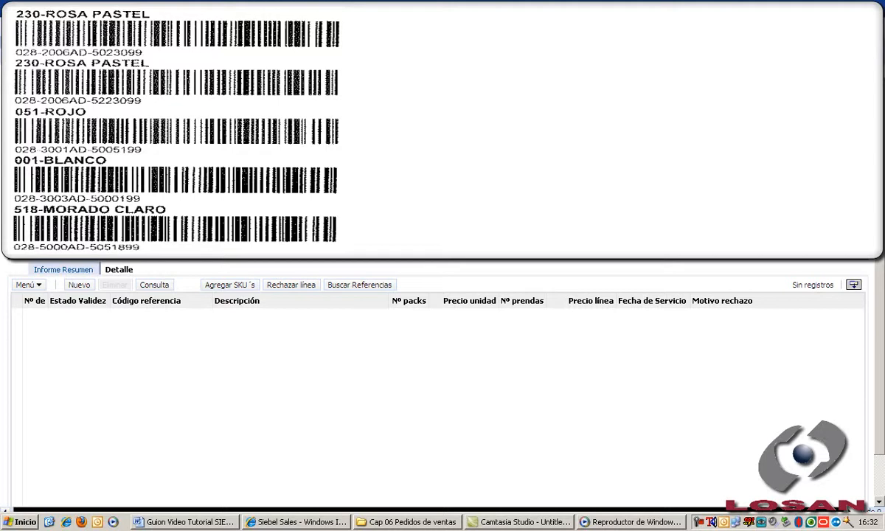
Step: Add a first detail line to the order with reference code 028-2006AD-5023099
left_click(314, 421)
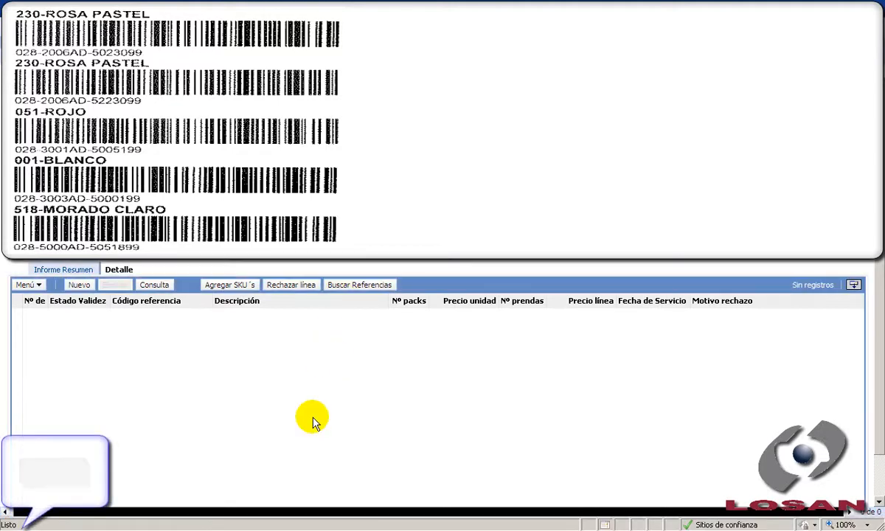
key("Return")
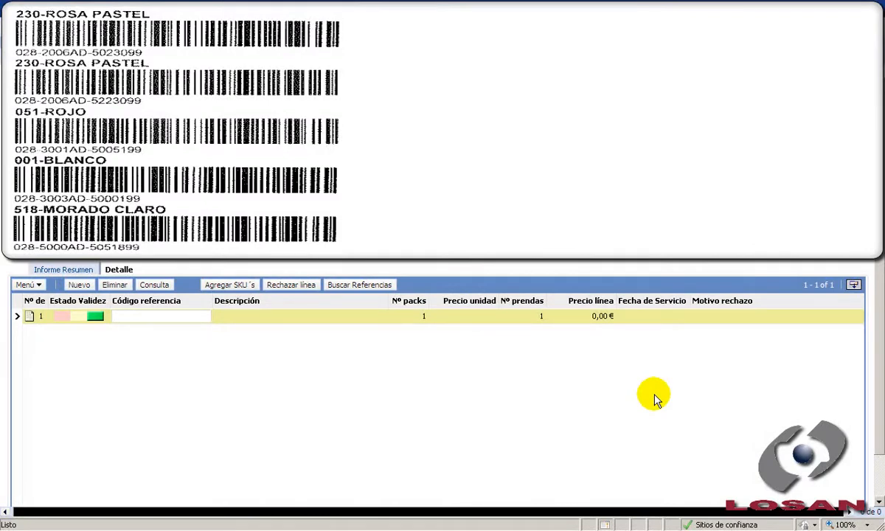
type("028-2006AD-5023099")
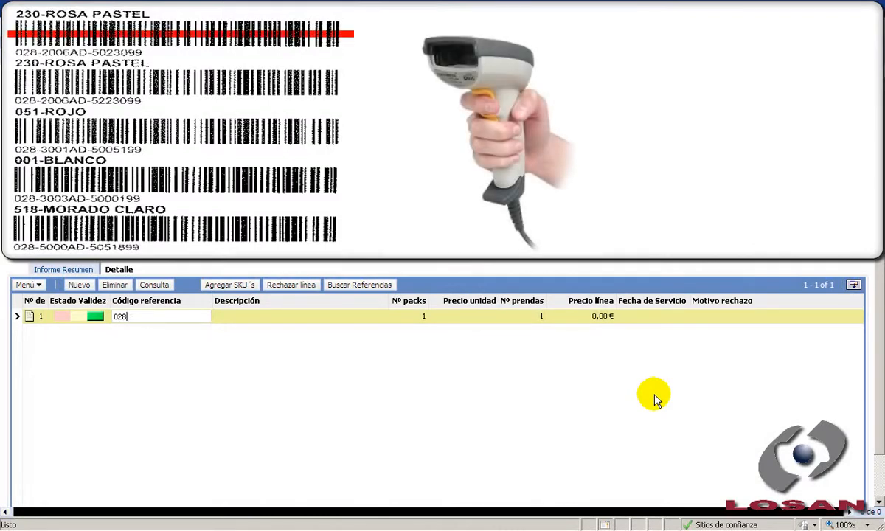
key("Return")
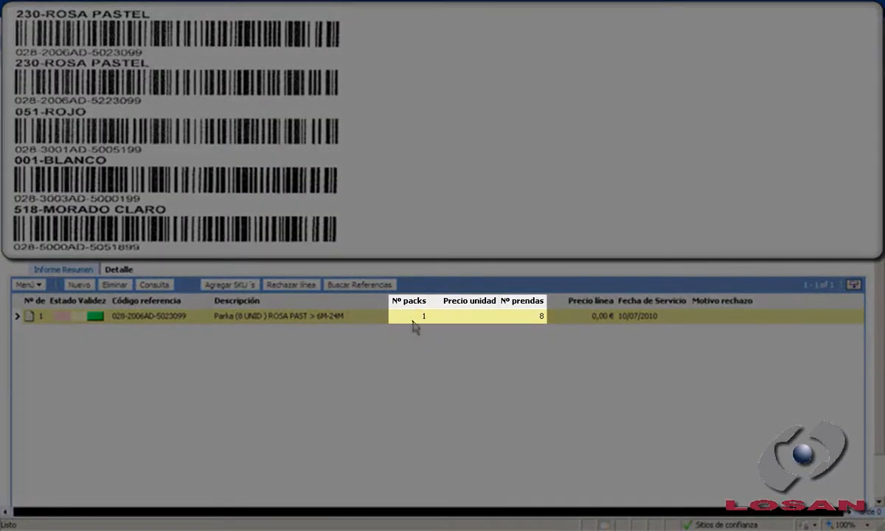
Step: Set the number of packs on the Parka line to 2
left_click(410, 318)
left_click_drag(405, 316, 435, 323)
type("2")
key("Return")
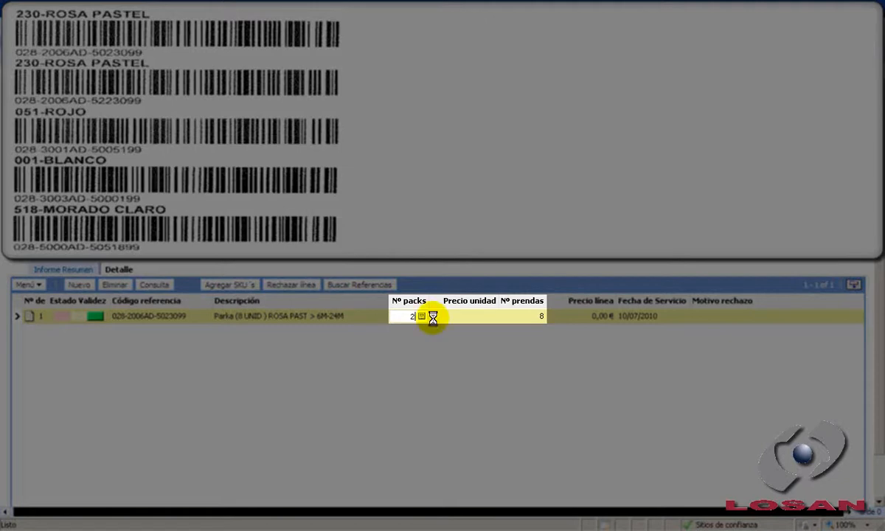
left_click(500, 359)
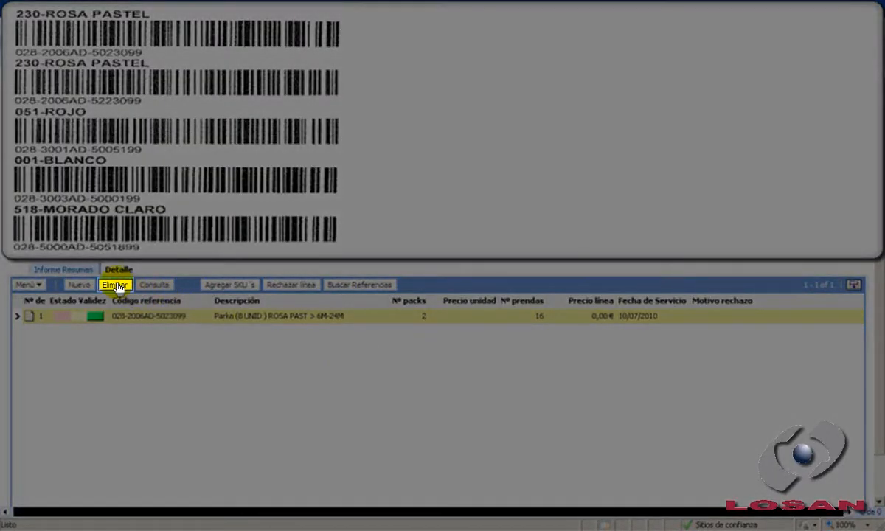
Step: Delete the Parka line from the order details and accept the deletion
left_click(116, 285)
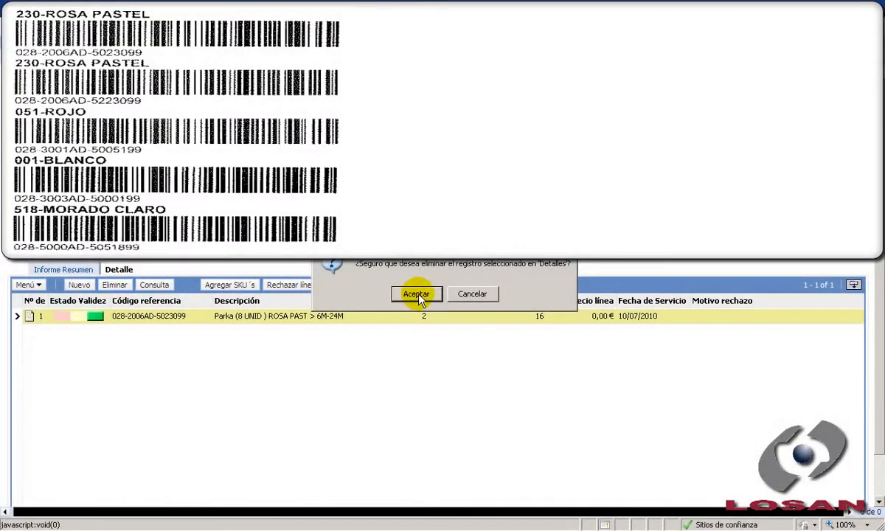
left_click(417, 296)
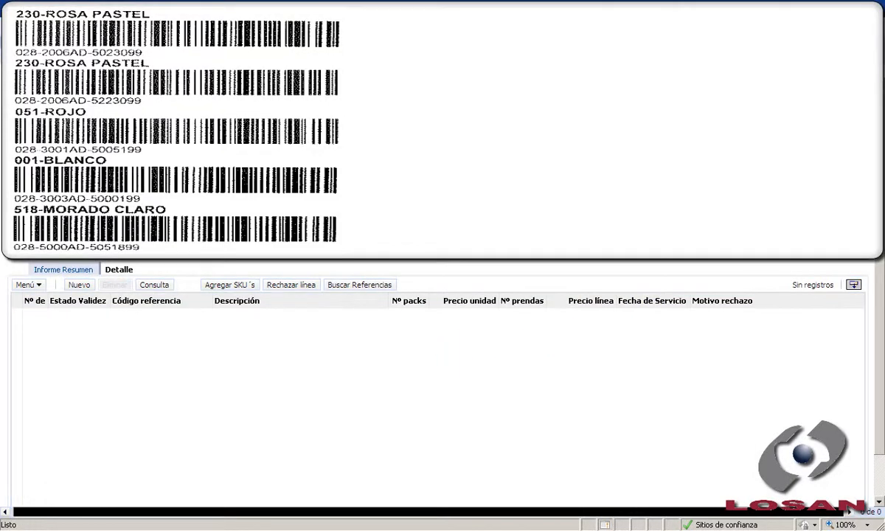
Step: Add a detail line with reference code 028-2006AD-5023099 to the empty order
left_click(545, 386)
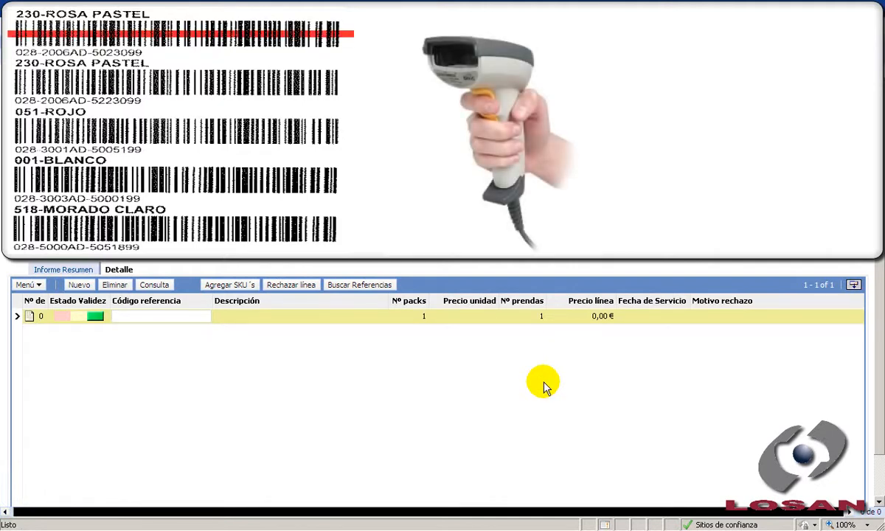
type("028-2006AD-5023099")
key("Return")
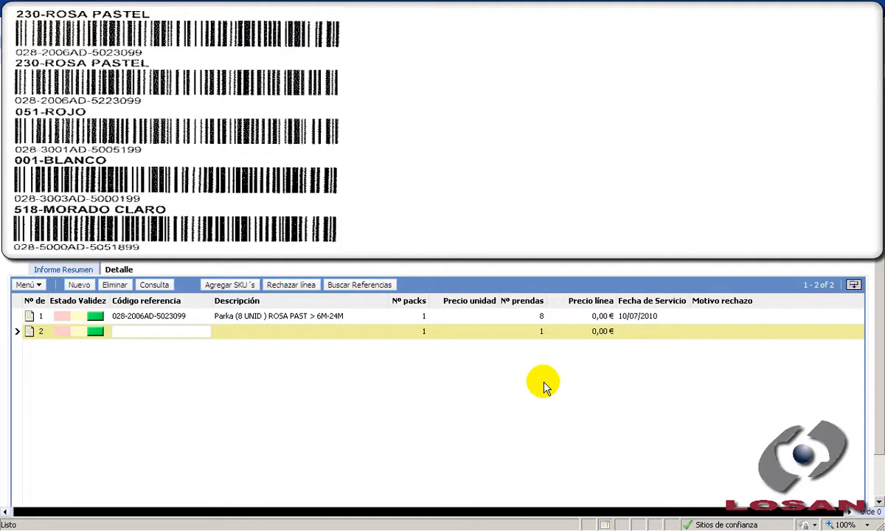
Step: Add lines for 028-2006AD-5223099, 028-3001AD-5005199, 028-3003AD-5000199 and, three times, 028-5000AD-5051899, discarding the empty last line
type("028-2006AD-5223099")
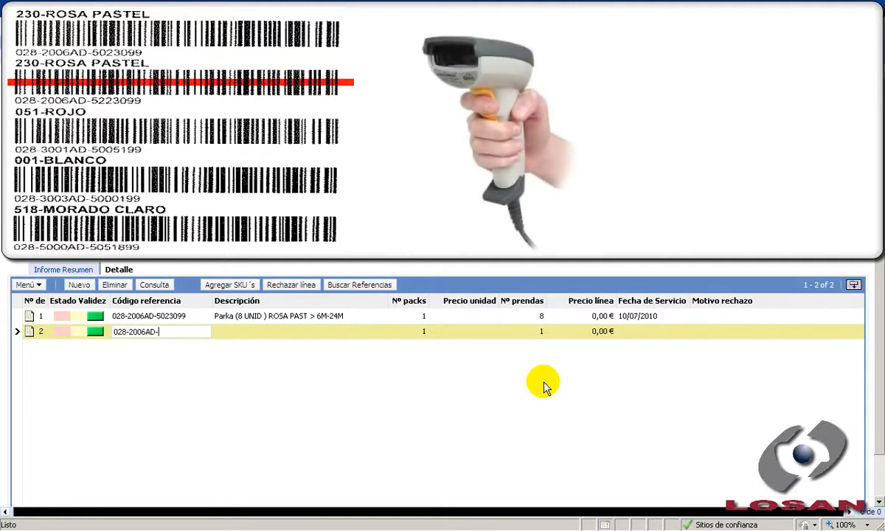
key("Return")
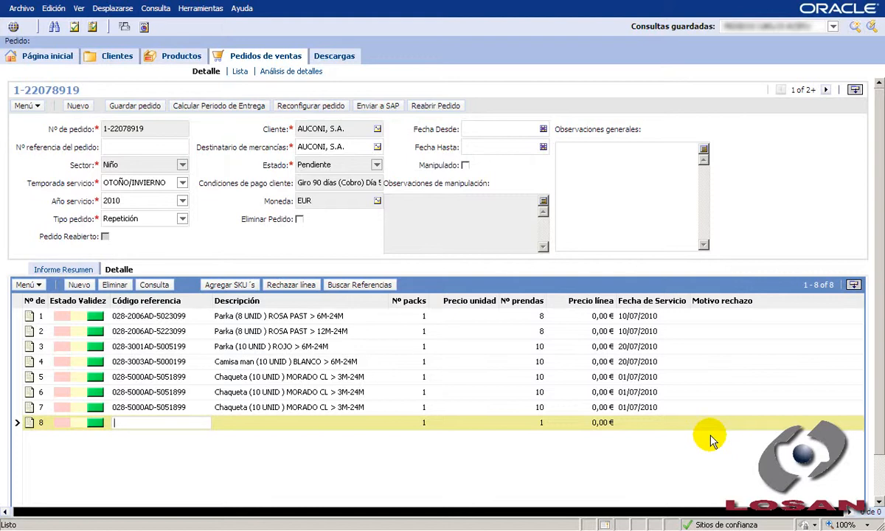
key("Escape")
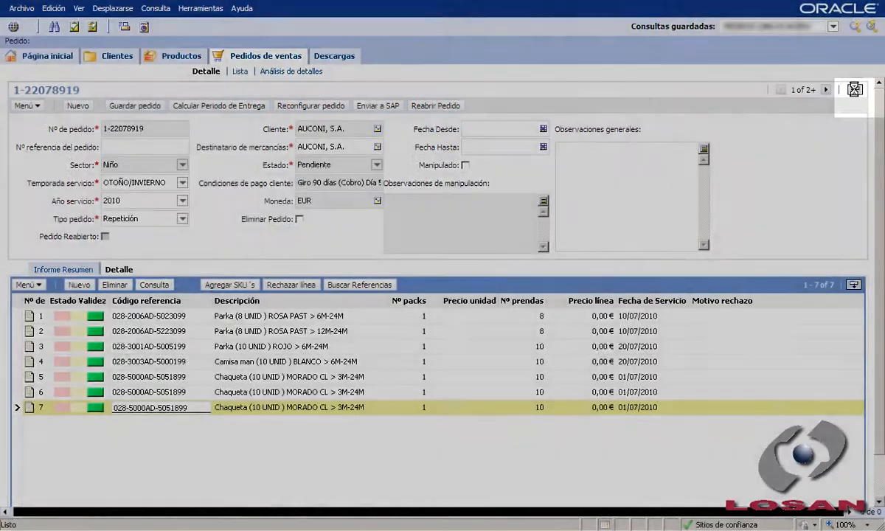
Step: Expand the order header to its full set of fields and reconfigure the order to merge its repeated lines
left_click(854, 90)
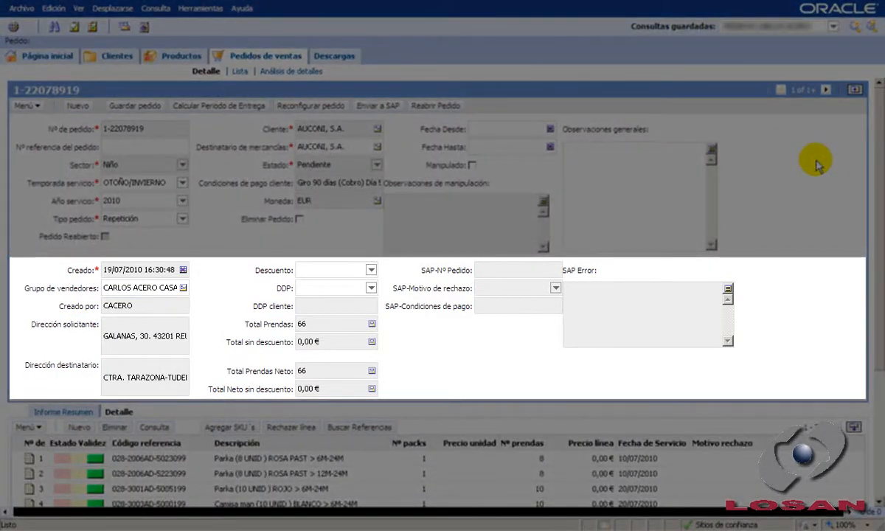
left_click(882, 402)
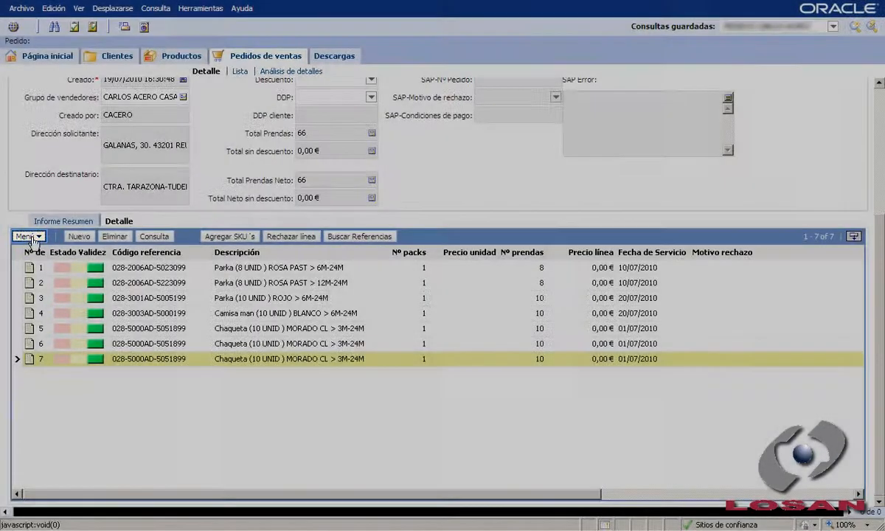
left_click(33, 237)
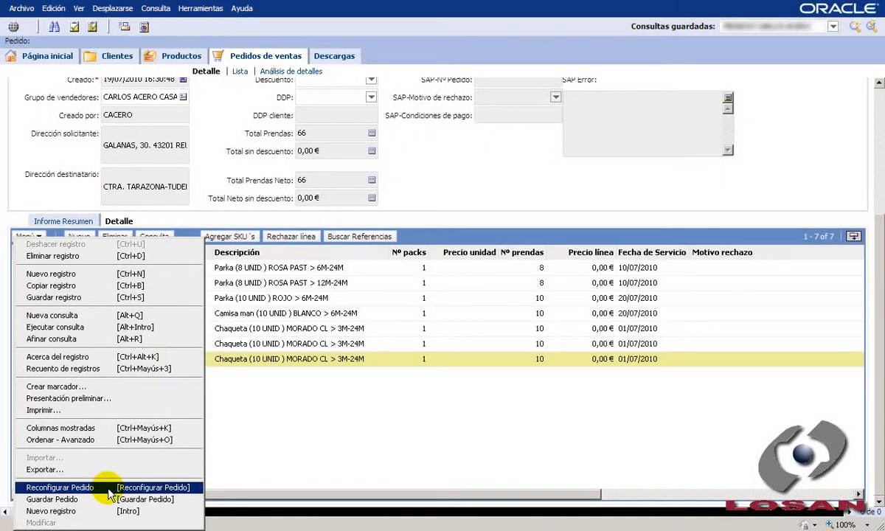
key("F12")
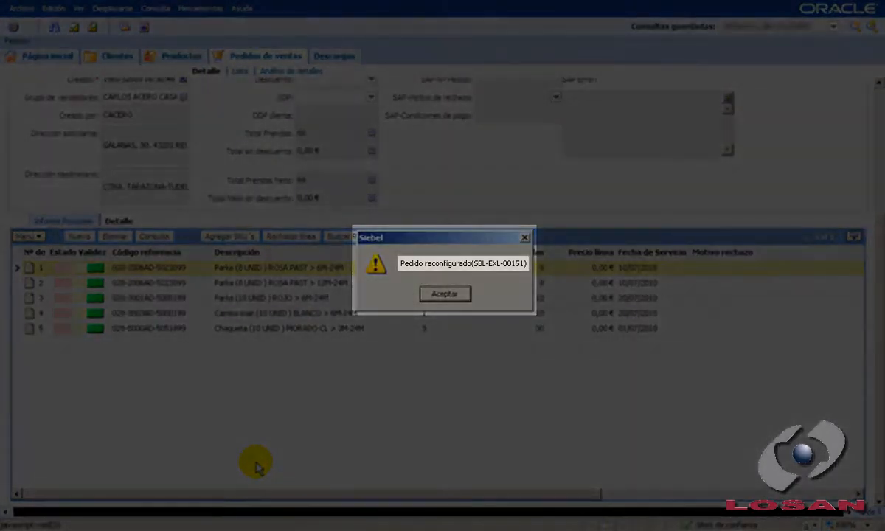
key("Return")
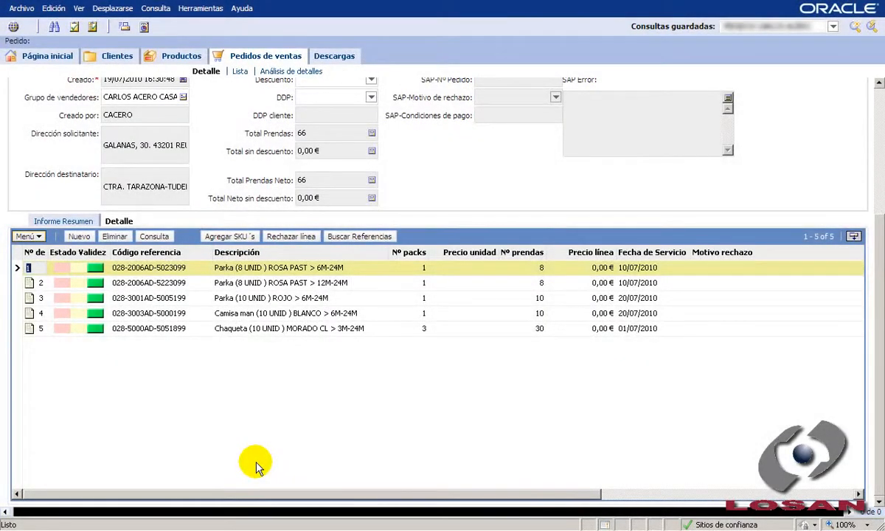
left_click(256, 466)
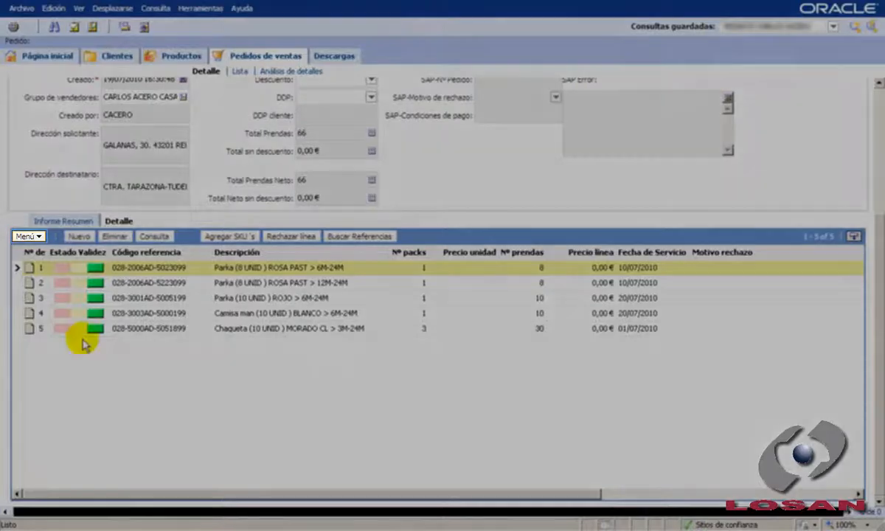
Step: Save the order with Guardar Pedido to price its lines, and dismiss the resulting dialog
left_click(30, 240)
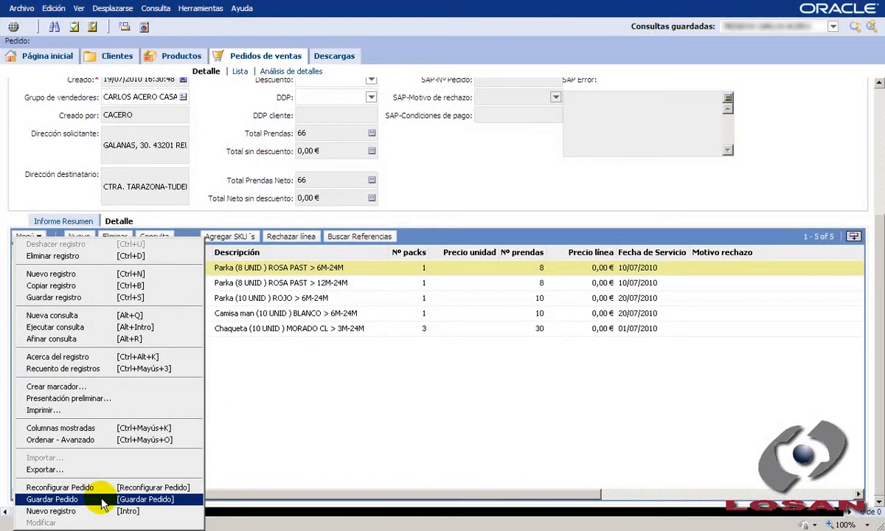
left_click(102, 501)
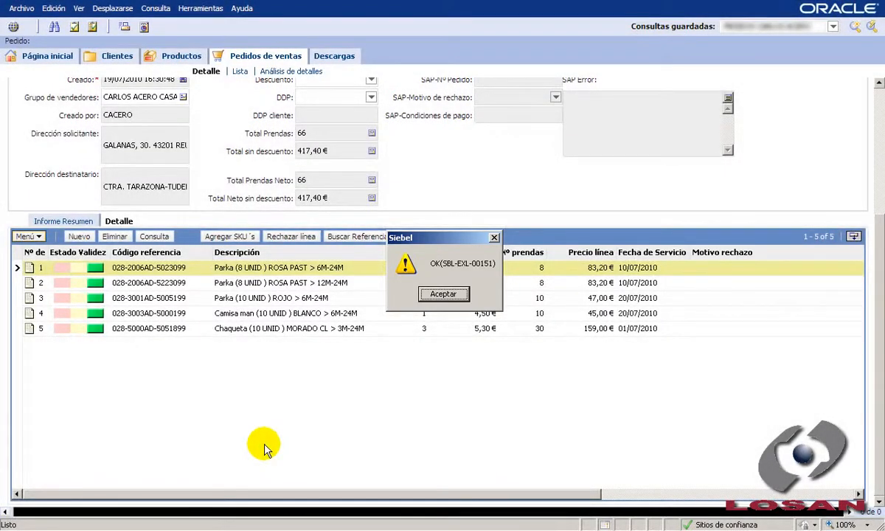
key("Return")
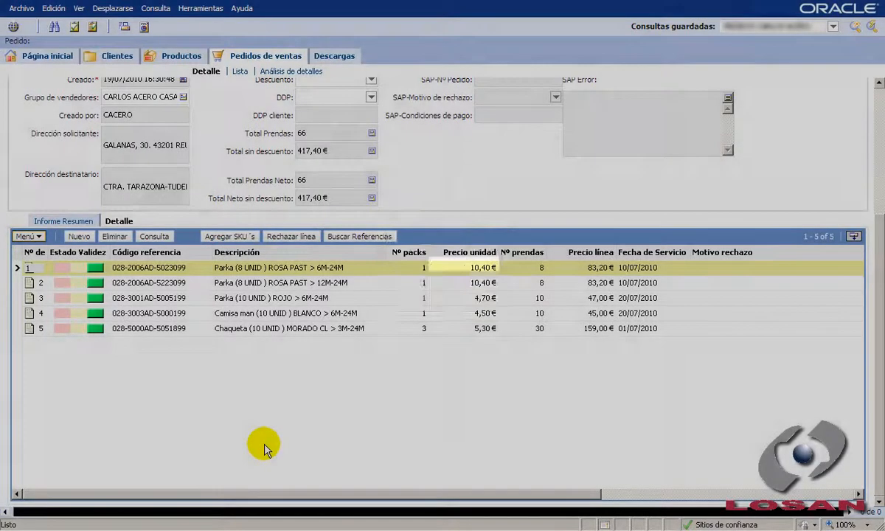
left_click(286, 464)
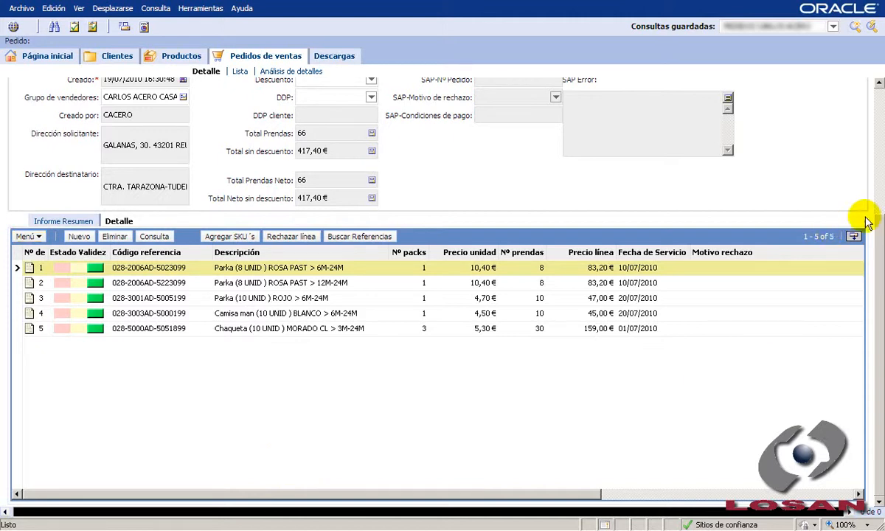
Step: Calculate the order's delivery period to fill in its Fecha Desde and Fecha Hasta dates
left_click(880, 145)
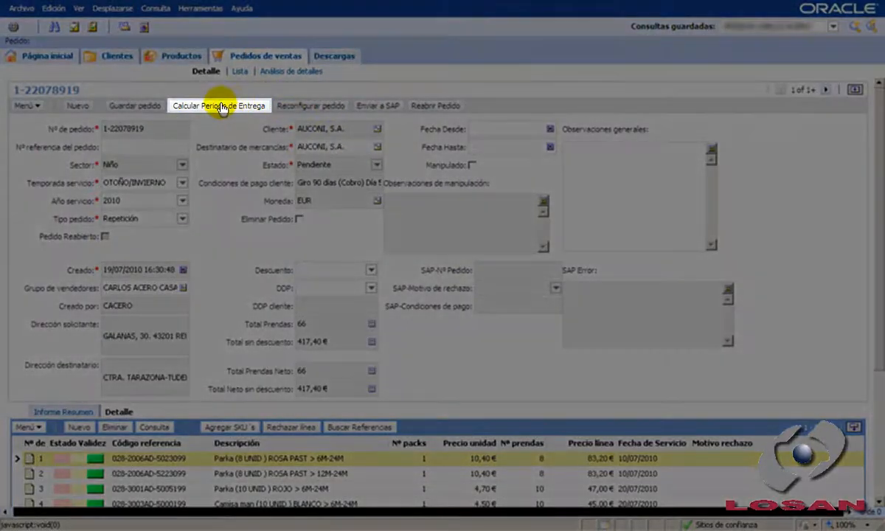
left_click(219, 105)
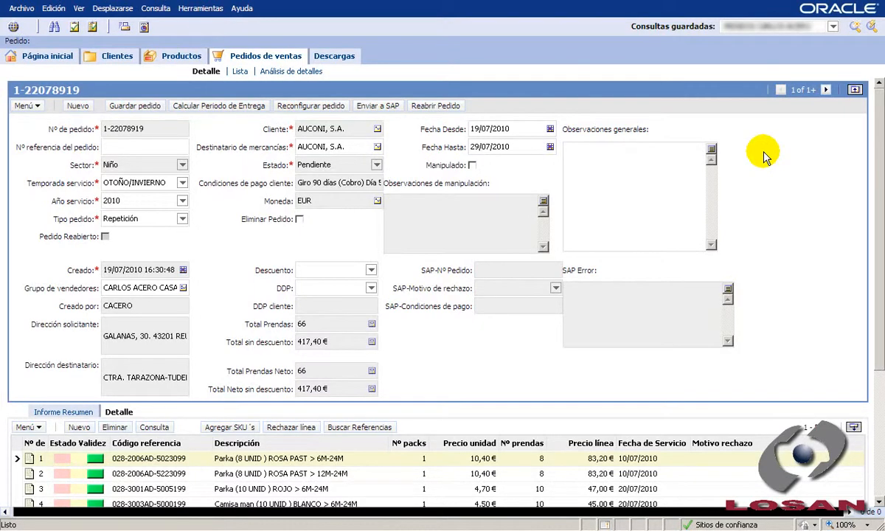
Step: Set the order's Fecha Desde to 5/07/2010 and try to send the order to SAP, dismissing the resulting dialog
left_click(471, 133)
left_click(471, 130)
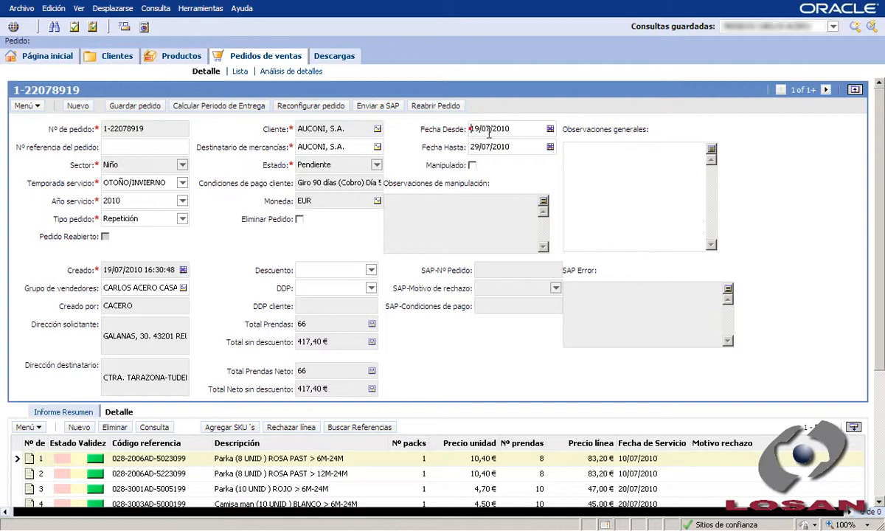
left_click_drag(480, 131, 468, 129)
type("5")
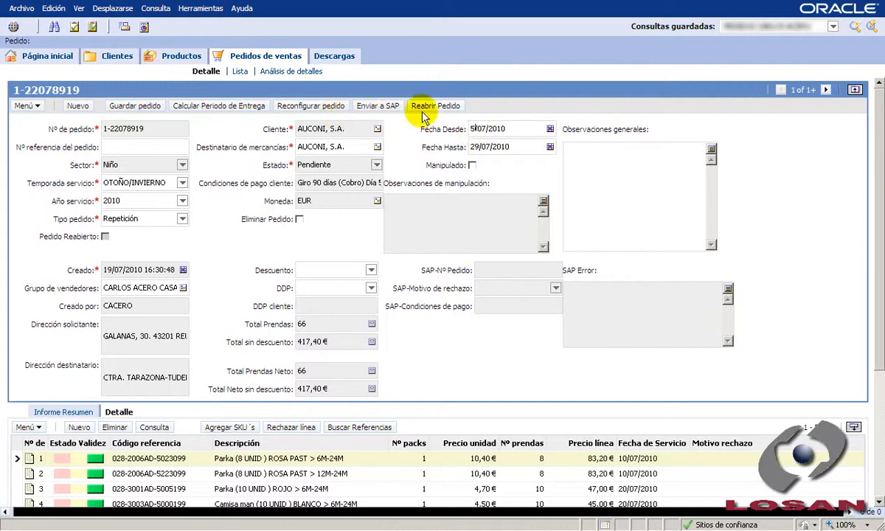
left_click(373, 105)
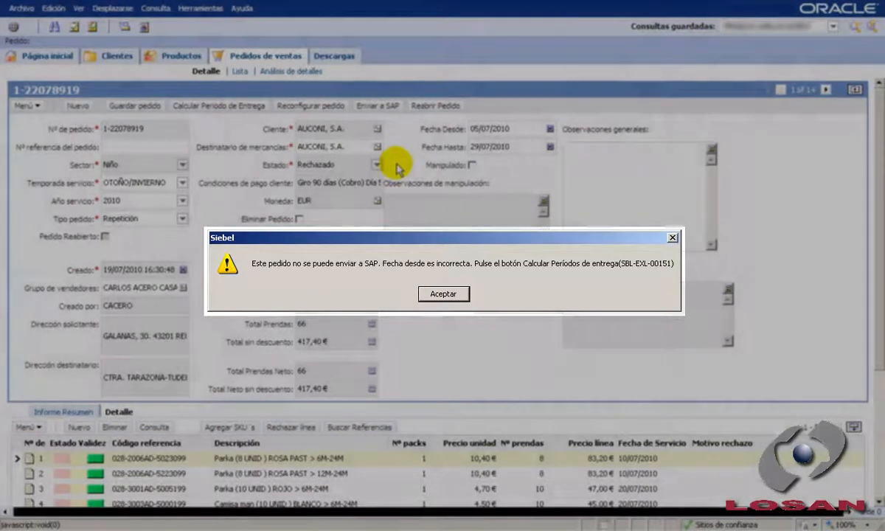
key("Return")
Step: Recalculate the order's delivery period and send the order to SAP, accepting the resulting dialog
left_click(233, 106)
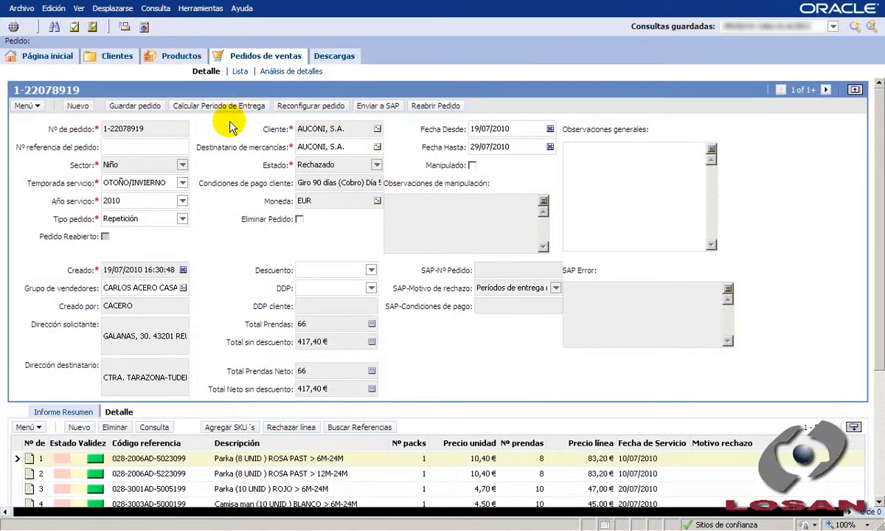
left_click(373, 107)
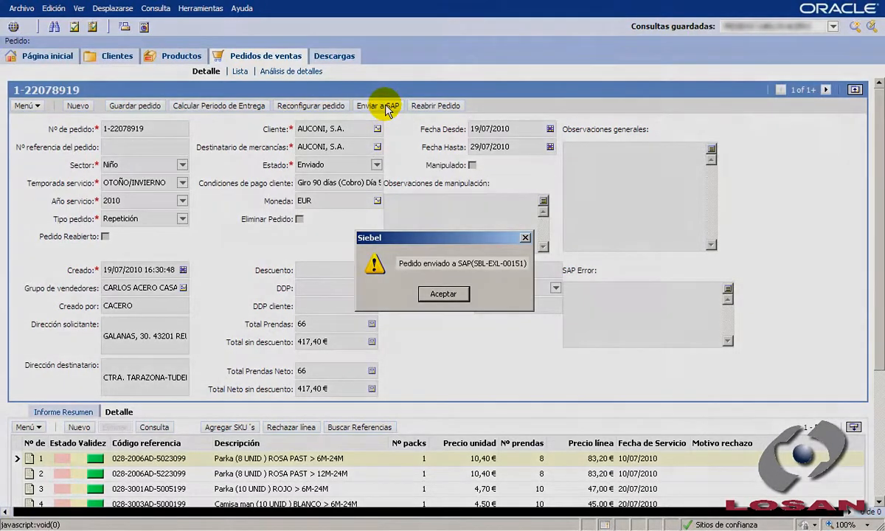
key("Return")
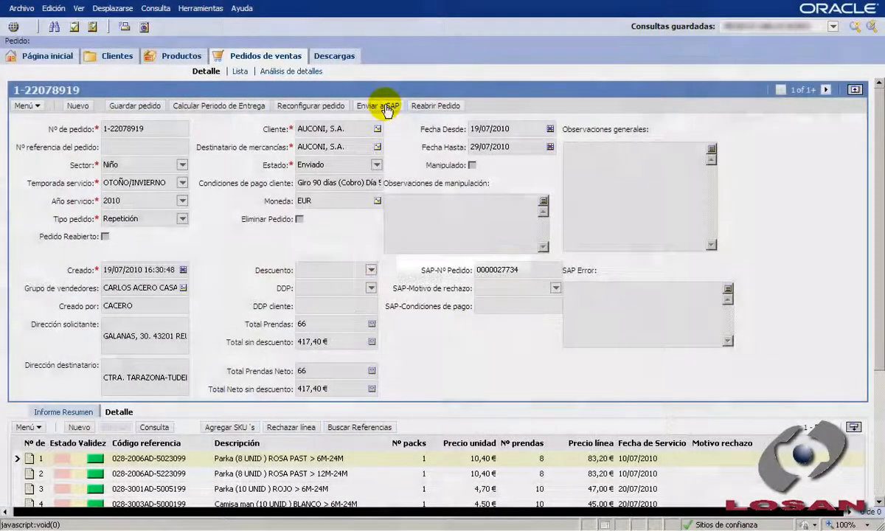